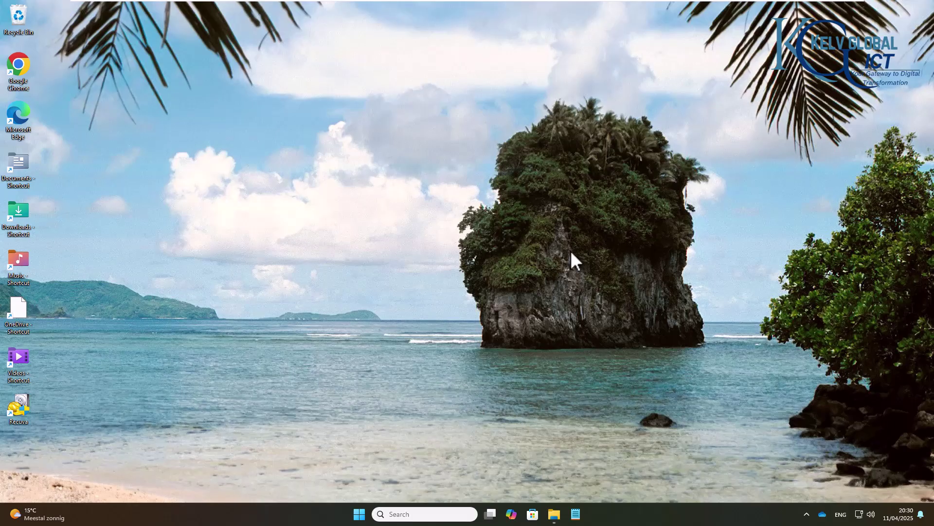
- Open Documents in File Explorer and delete Custom Office Templates.zip to the Recycle Bin
left_click(555, 513)
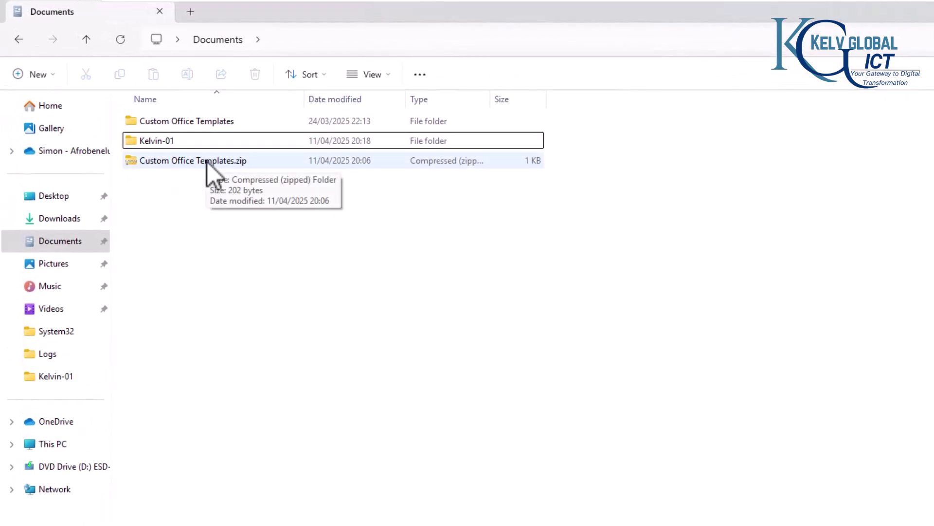
left_click(208, 163)
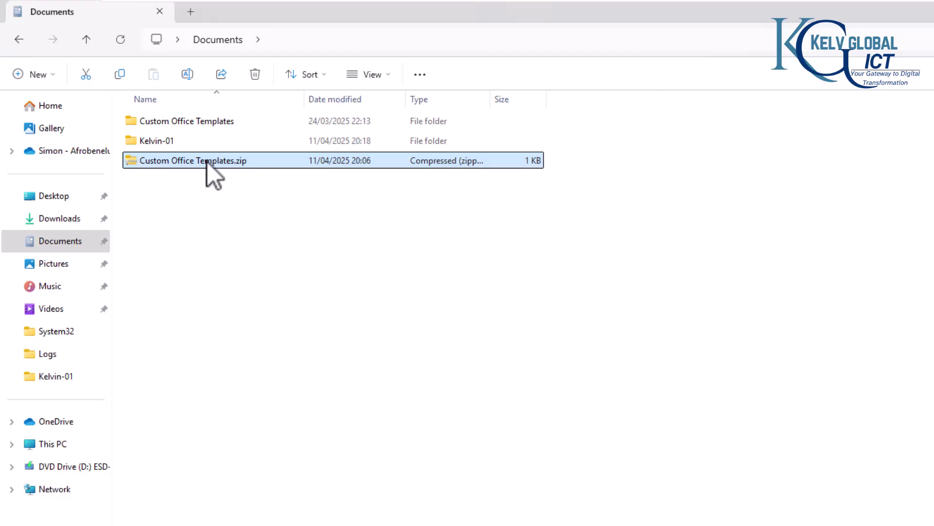
right_click(207, 163)
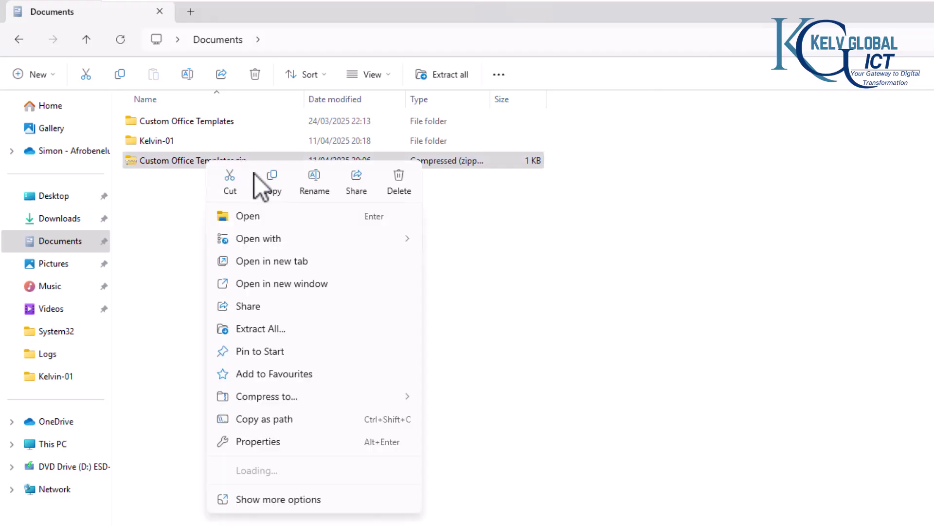
left_click(407, 190)
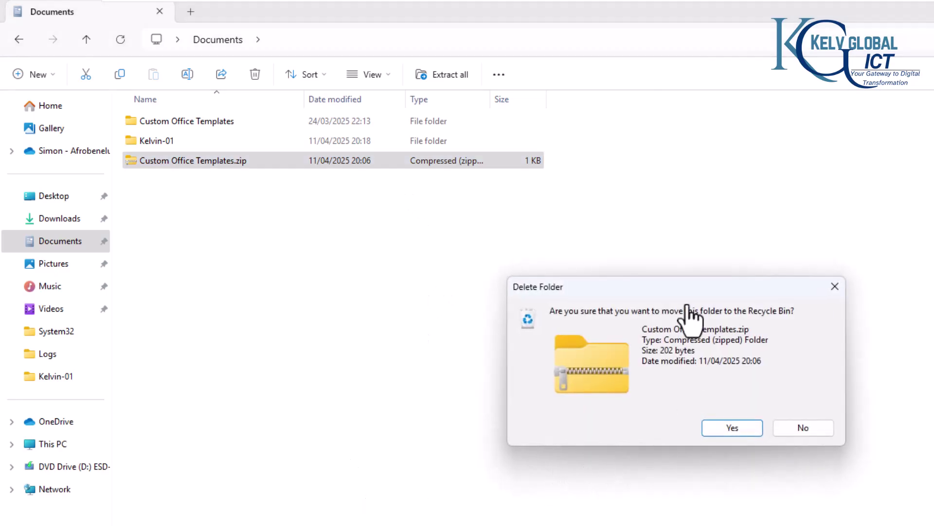
left_click(724, 430)
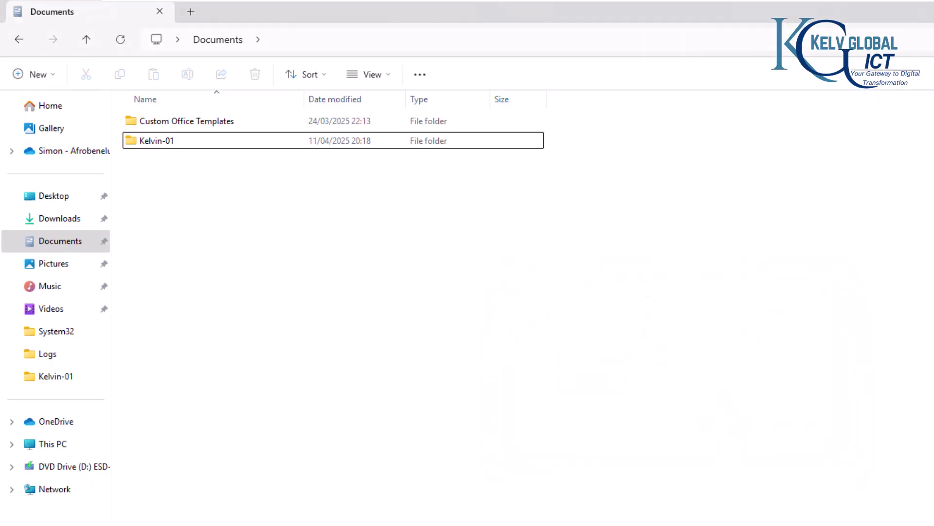
- On the desktop, untick Display delete confirmation dialogue in Recycle Bin Properties, then cancel
key("super+d")
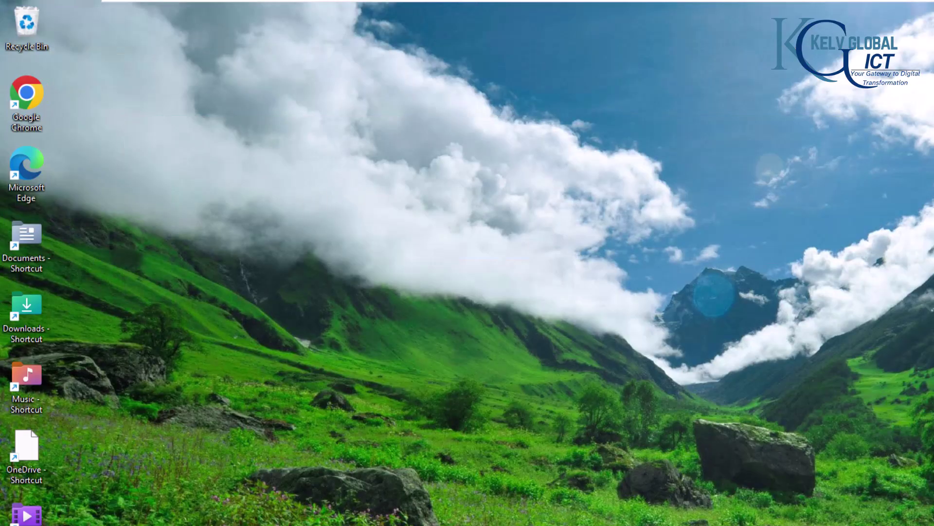
right_click(25, 30)
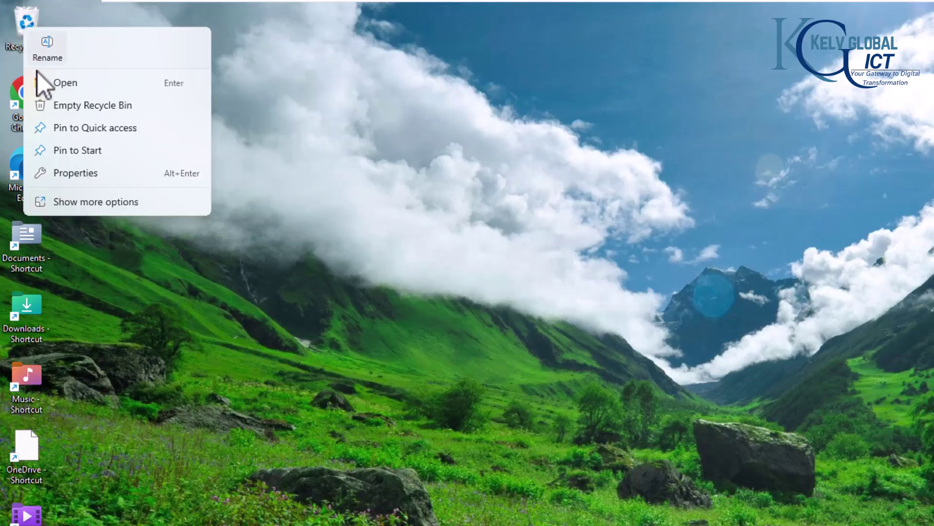
left_click(77, 174)
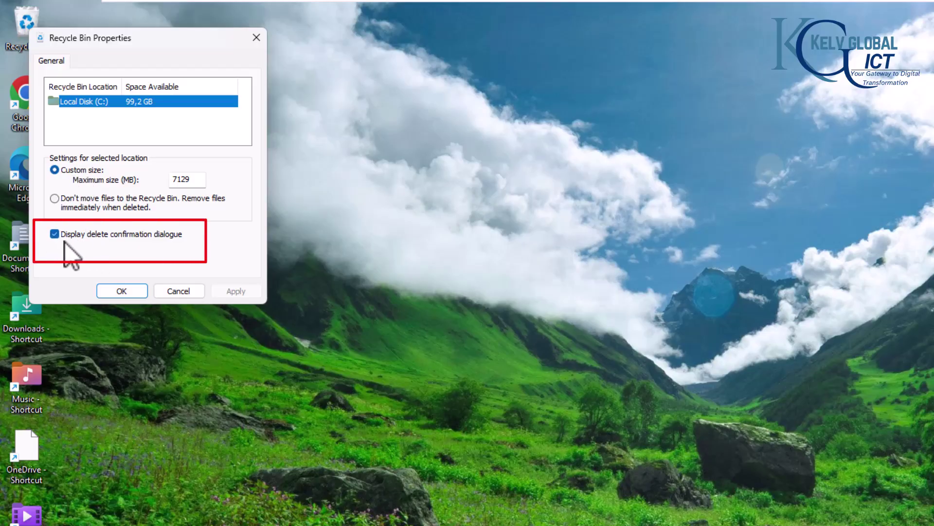
left_click(107, 235)
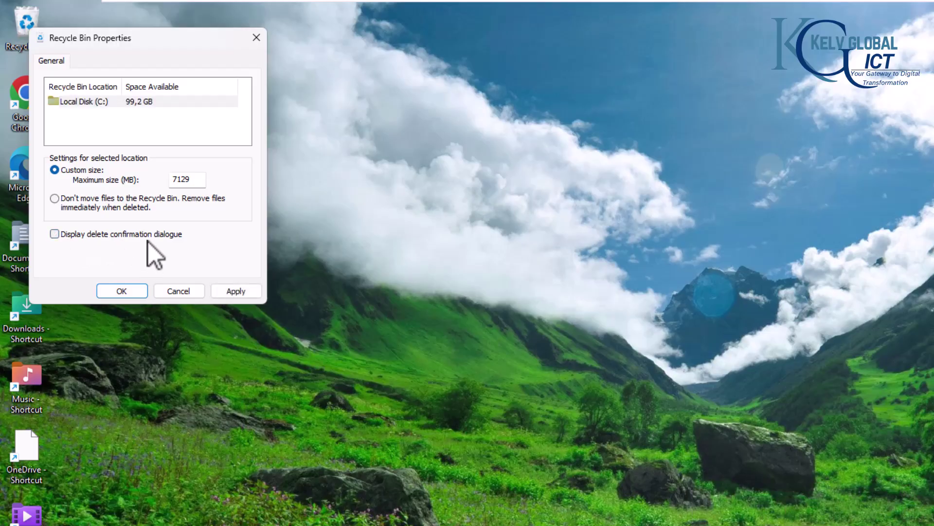
left_click(192, 292)
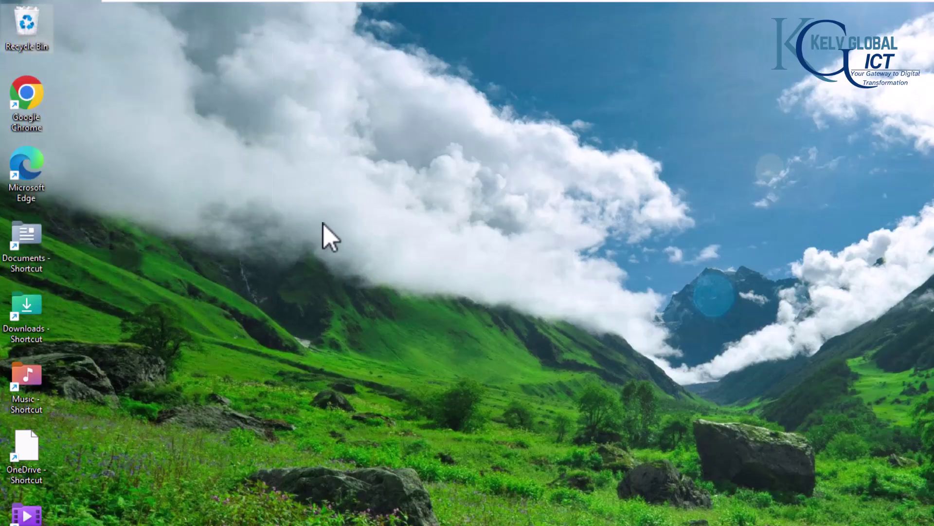
- Switch back to File Explorer, deselect Kelvin-01, and open the Recycle Bin
key("alt+Tab")
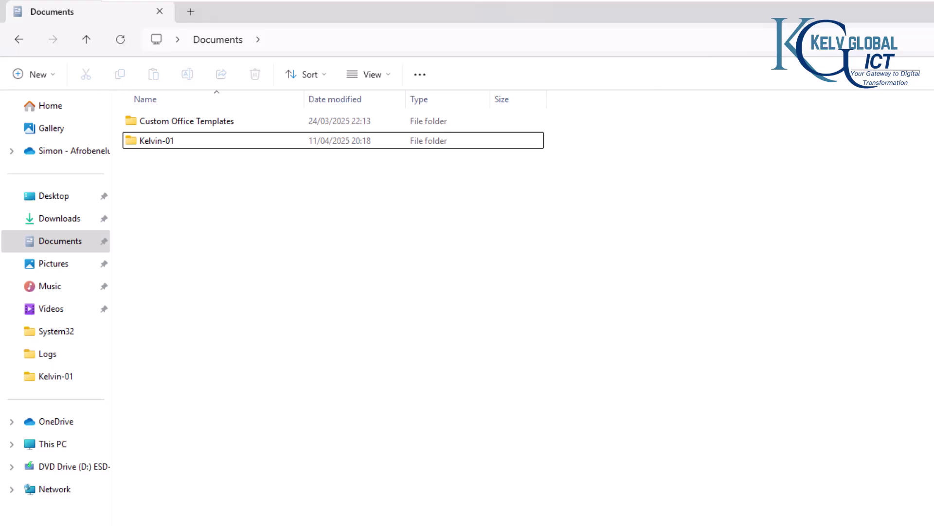
left_click(279, 157)
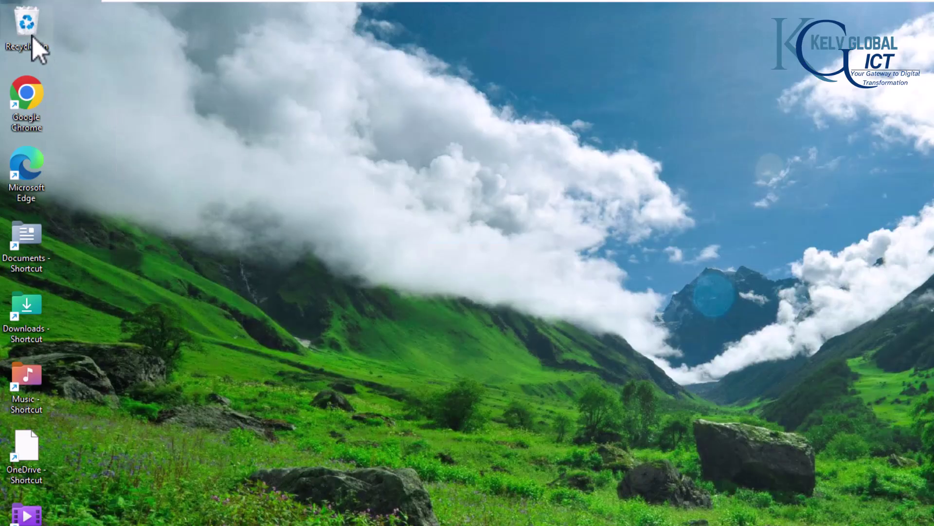
double_click(33, 36)
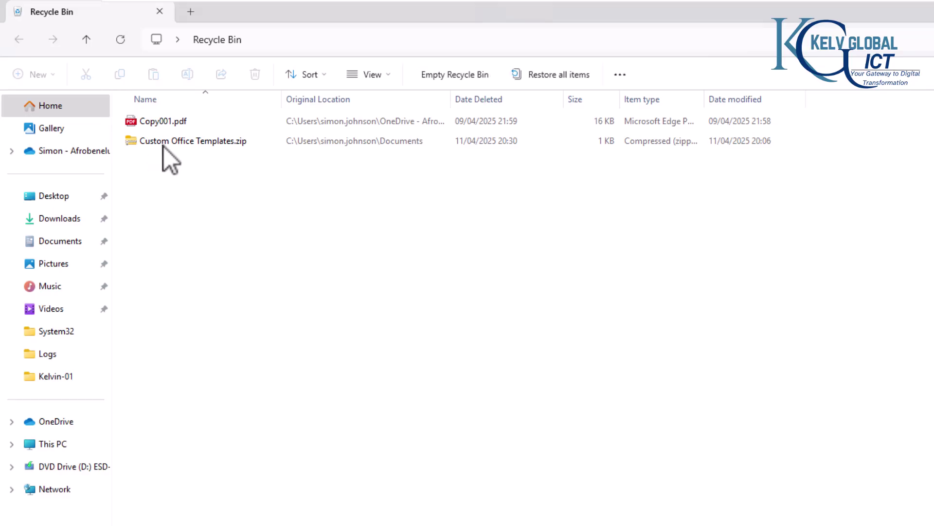
- Restore Custom Office Templates.zip and confirm it is back in Documents
left_click(174, 145)
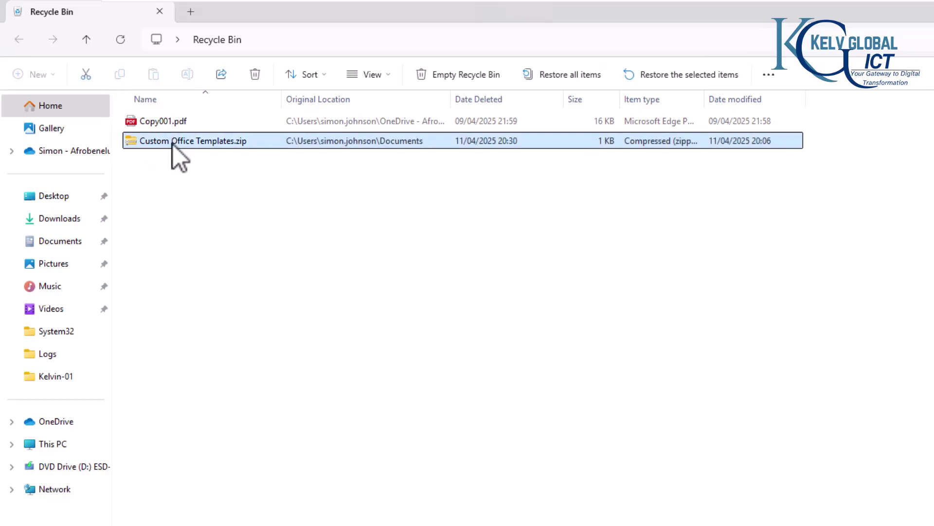
right_click(173, 144)
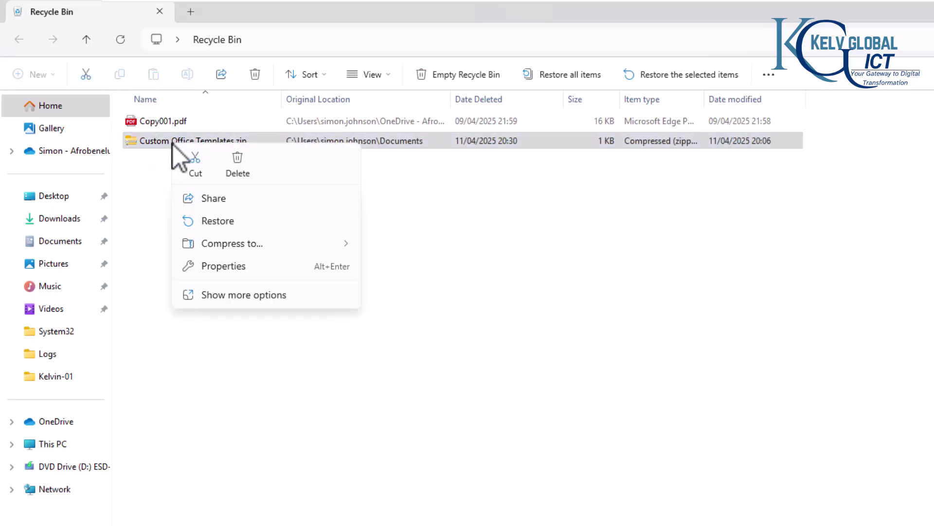
left_click(217, 222)
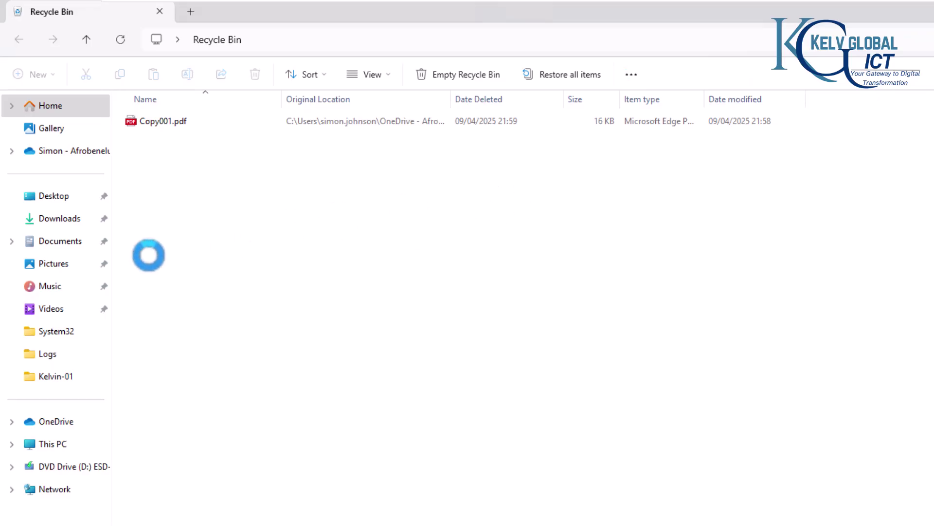
left_click(68, 242)
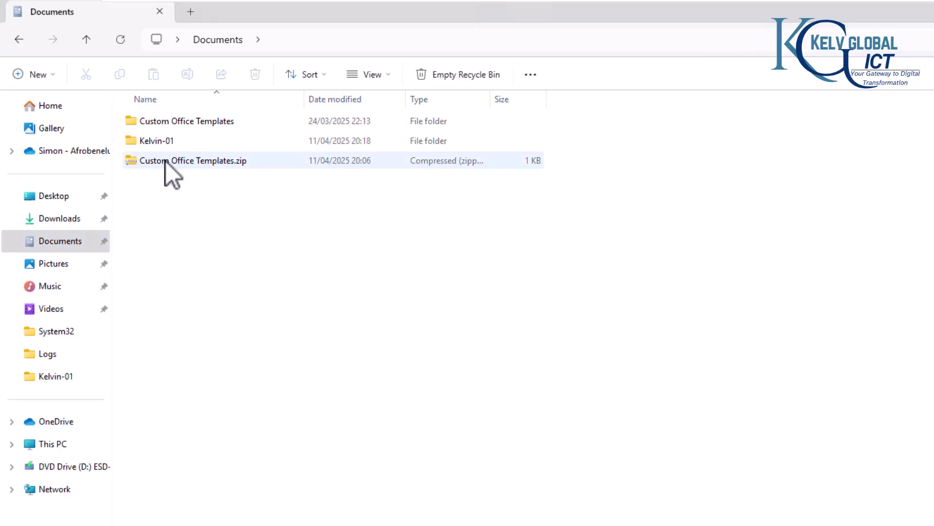
left_click(57, 161)
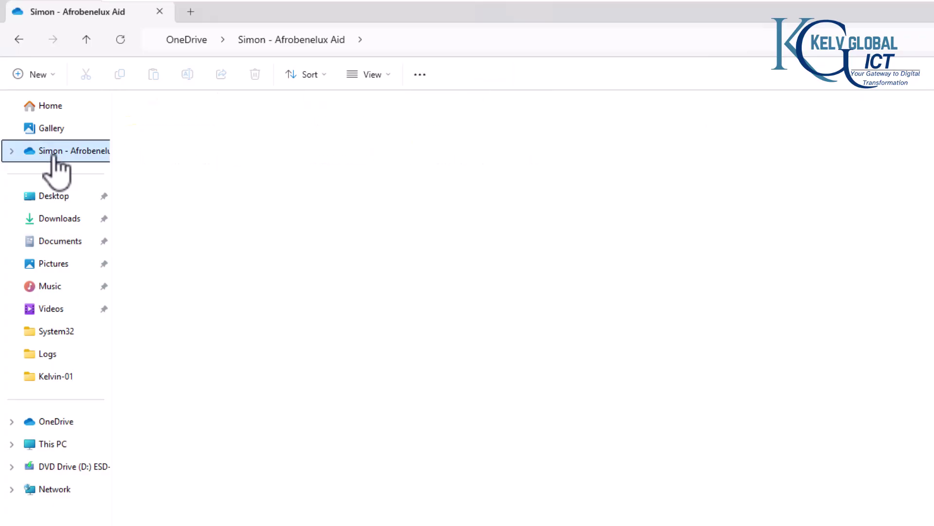
- Delete Copy001.docx from the OneDrive folder, confirming the move to the Recycle Bin
left_click(143, 142)
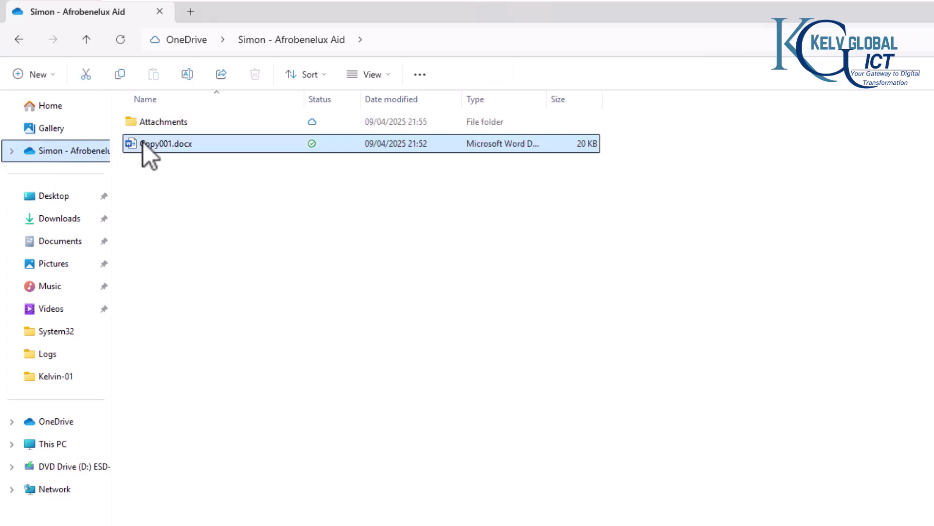
key("Delete")
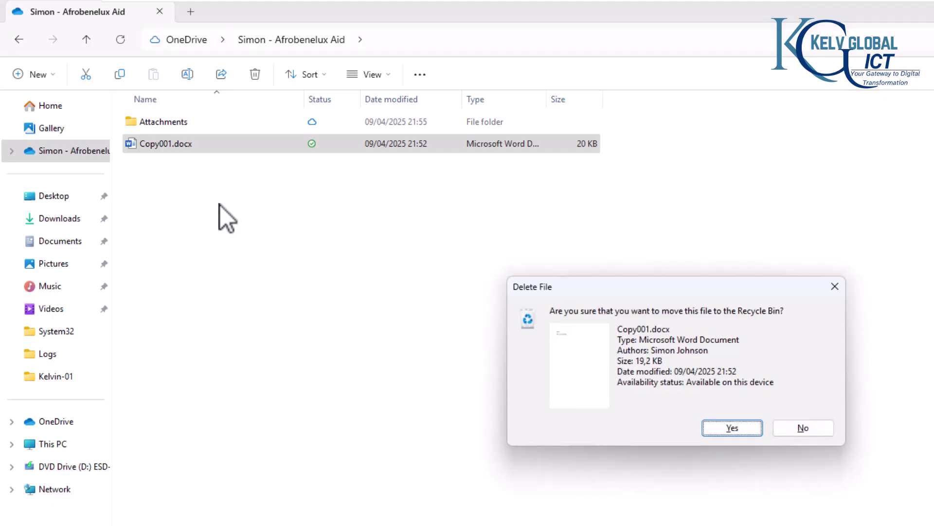
left_click(726, 429)
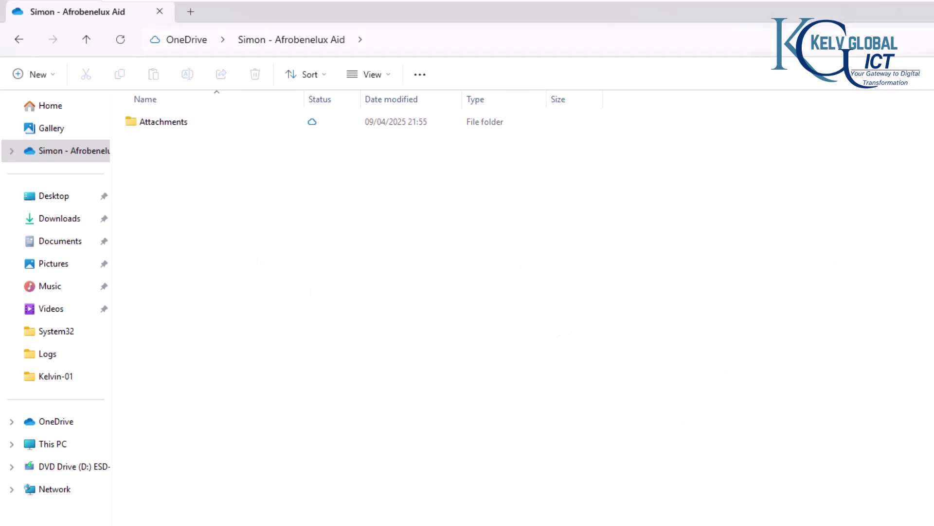
- Open the Recycle Bin from the desktop and check Copy001.docx sits beside Copy001.pdf
key("super+d")
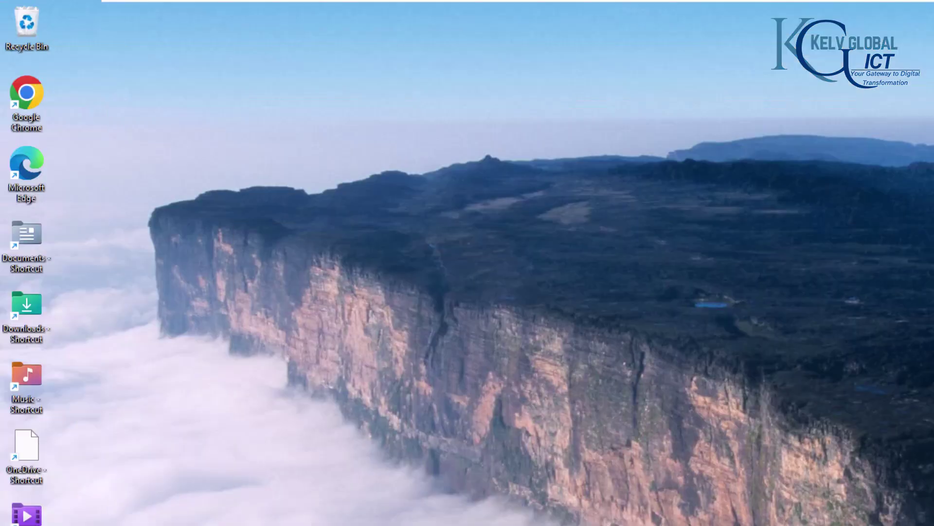
double_click(24, 27)
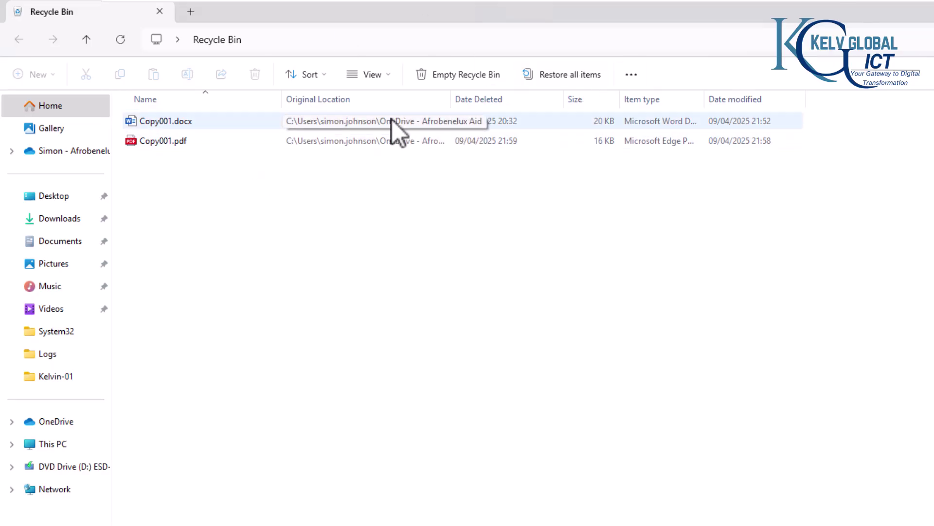
left_click(142, 136)
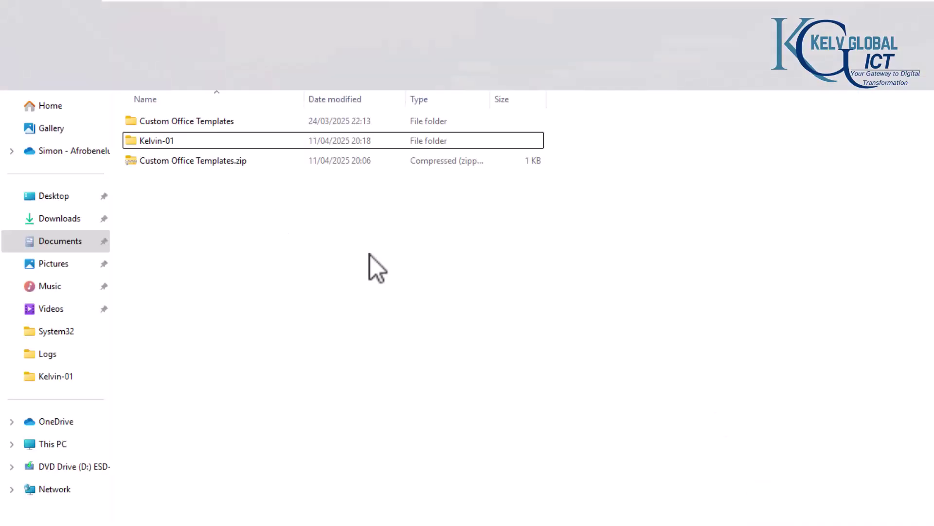
- Delete Custom Office Templates.zip again and choose Empty Recycle Bin from the desktop icon
left_click(245, 166)
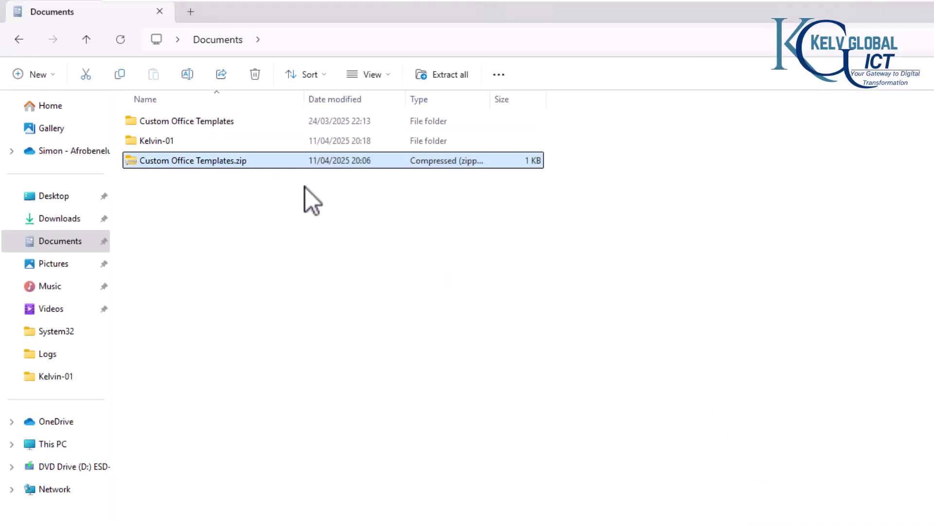
key("Delete")
key("Return")
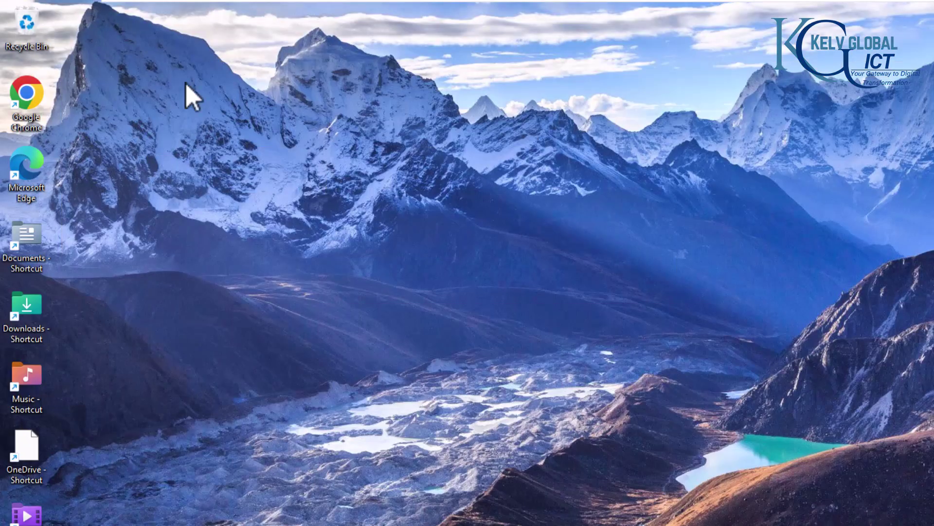
right_click(24, 27)
left_click(86, 98)
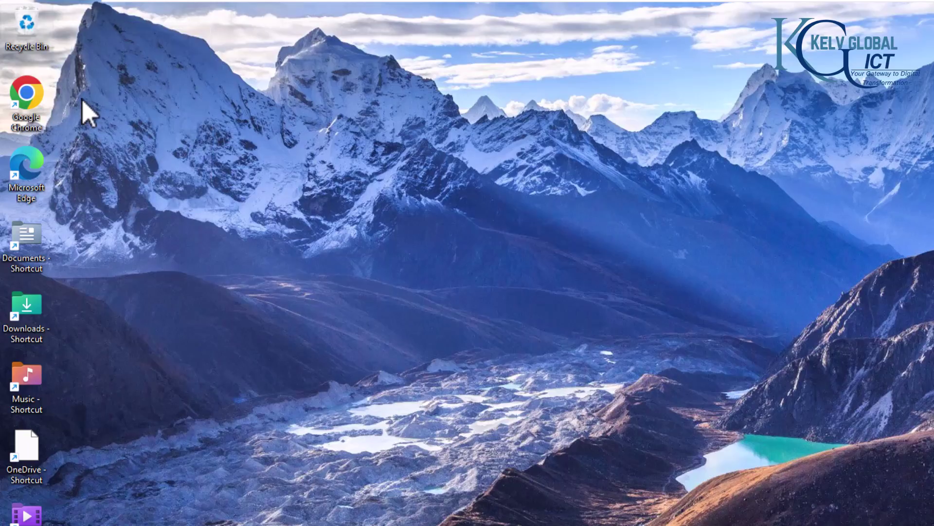
- Confirm permanently deleting all Recycle Bin items and open it to verify it is empty
left_click(732, 384)
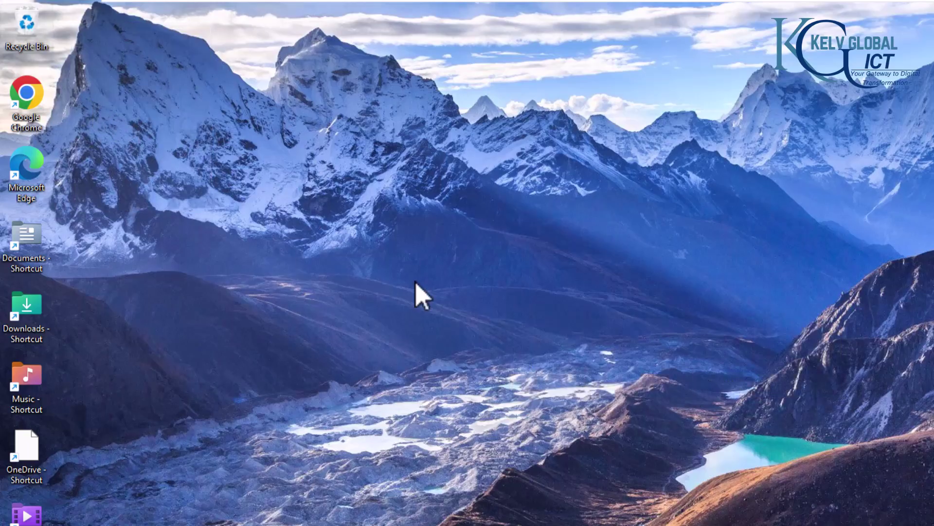
double_click(27, 19)
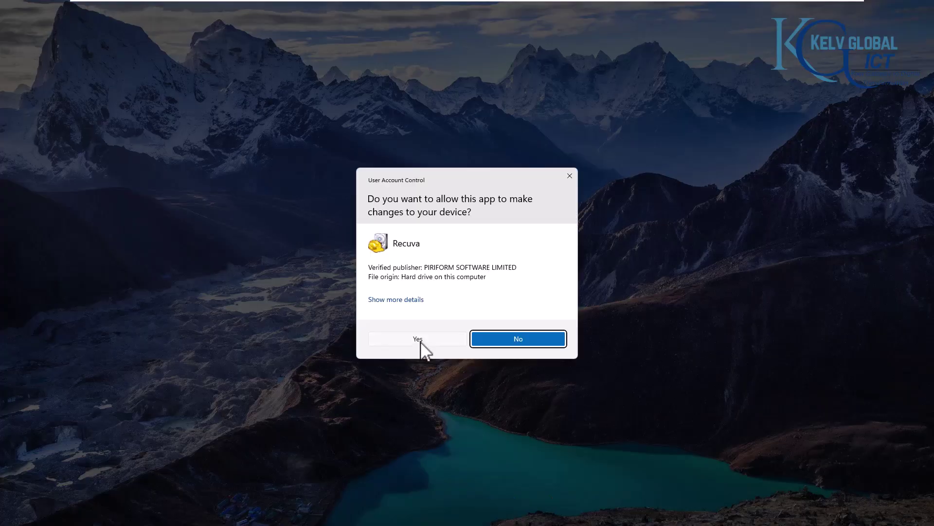
- Allow Recuva through UAC, tick 'Do not show this Wizard on startup', and continue
left_click(419, 340)
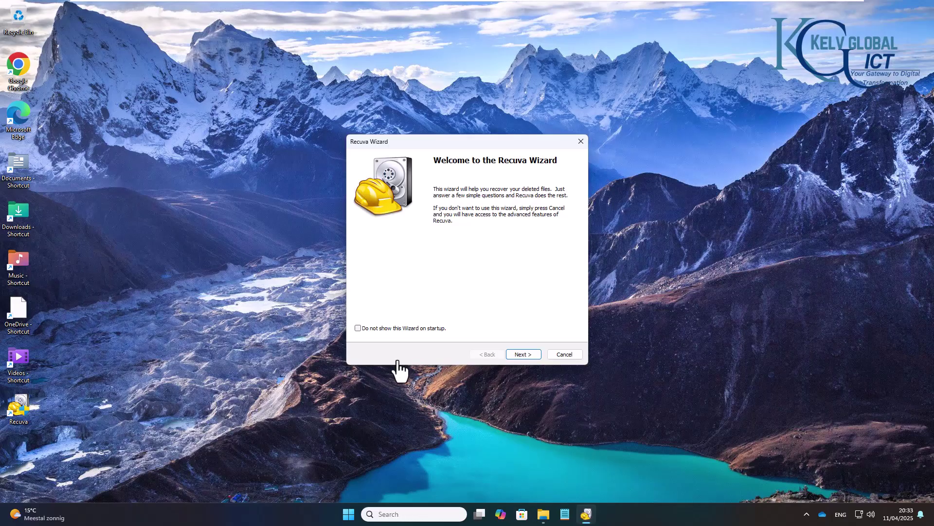
left_click(388, 328)
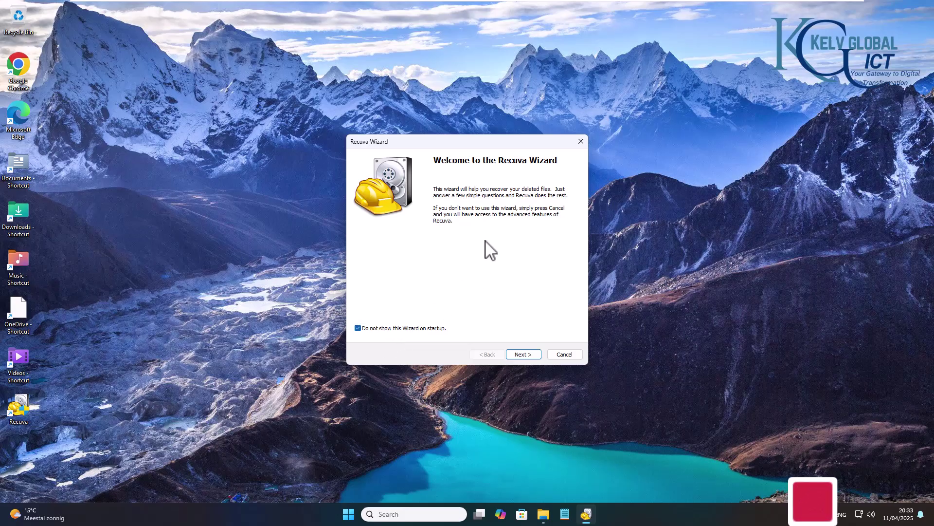
left_click(520, 354)
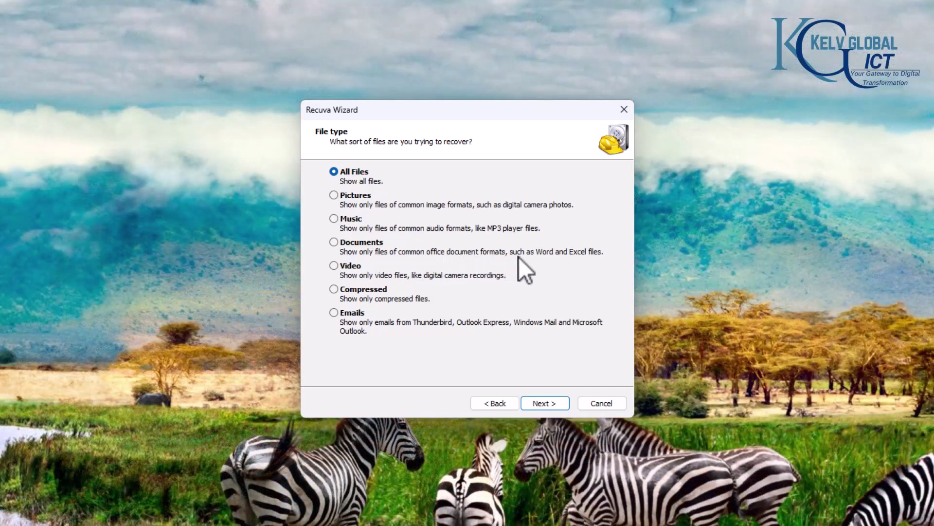
- Set the wizard to Documents file type and In the Recycle Bin location, then start scanning
left_click(337, 242)
left_click(536, 404)
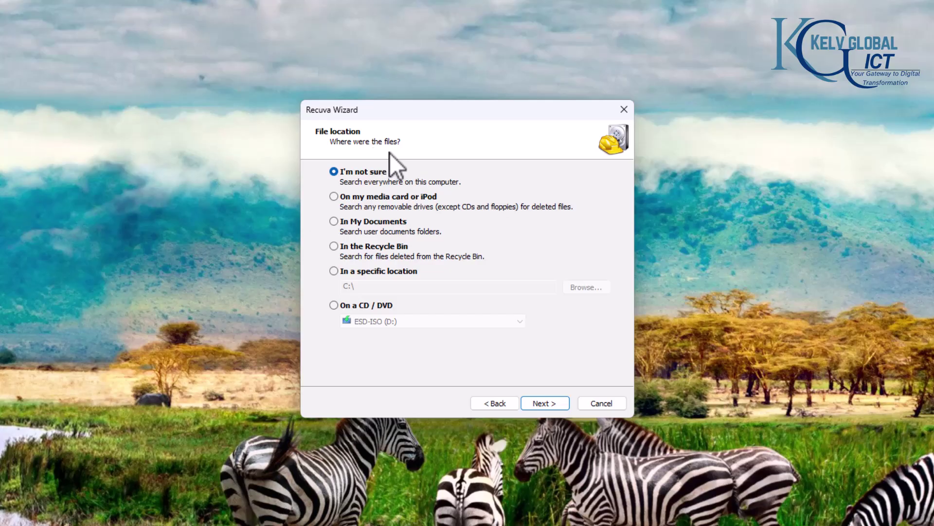
left_click(355, 245)
left_click(545, 403)
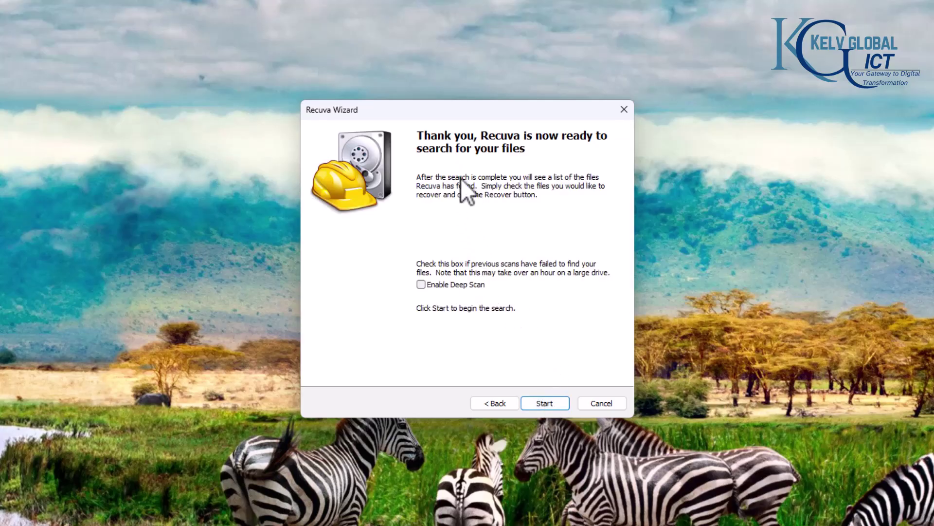
left_click(545, 402)
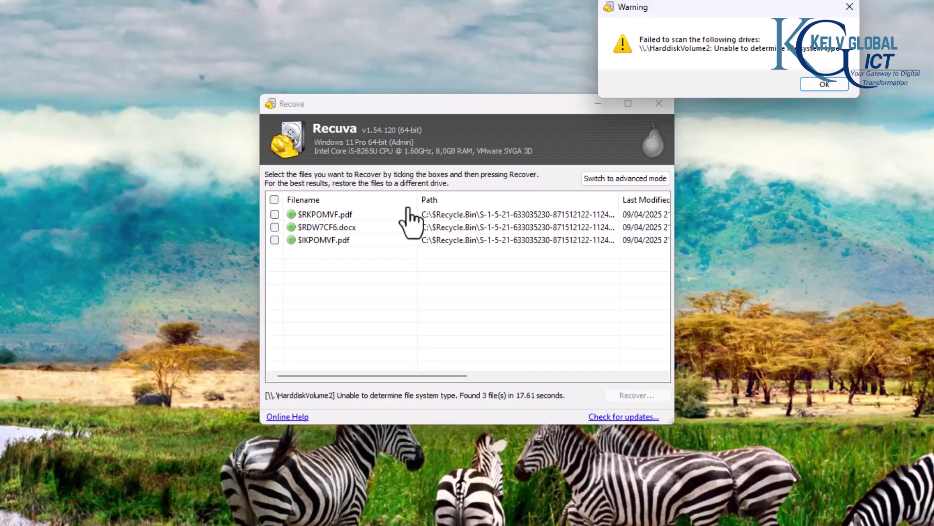
- Dismiss the unscannable-drive warning and inspect the $IKPOMVF.pdf and $RDW7CF6.docx results
left_click(822, 85)
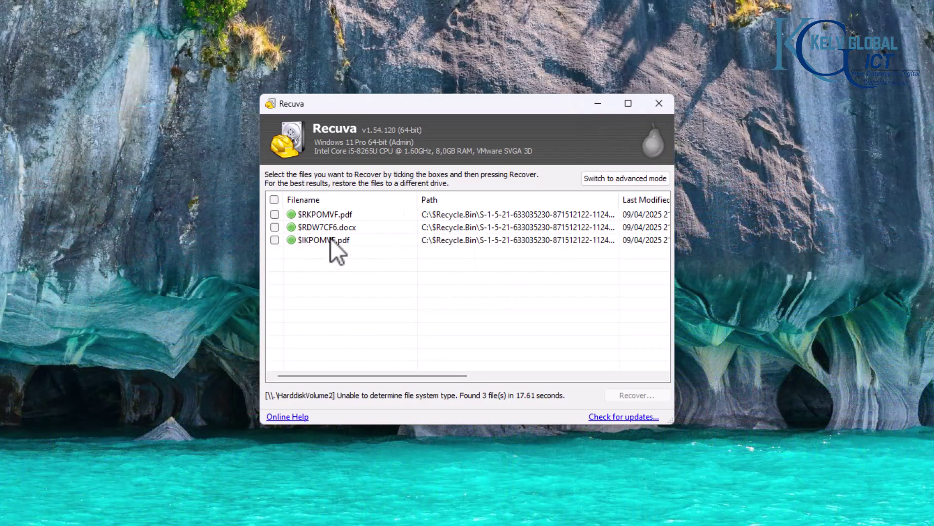
left_click(332, 239)
left_click(331, 227)
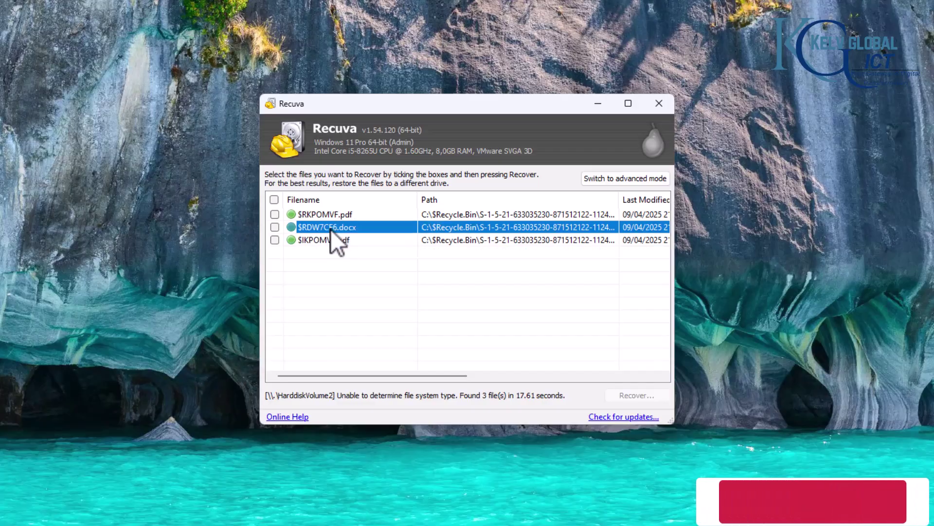
left_click_drag(419, 376, 349, 370)
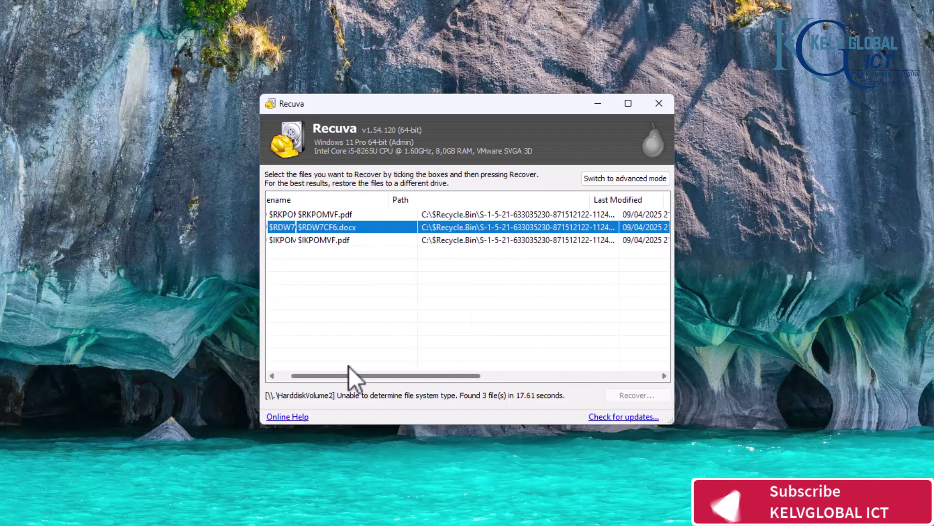
- Tick all three found files and choose Recover Checked from the context menu
right_click(332, 231)
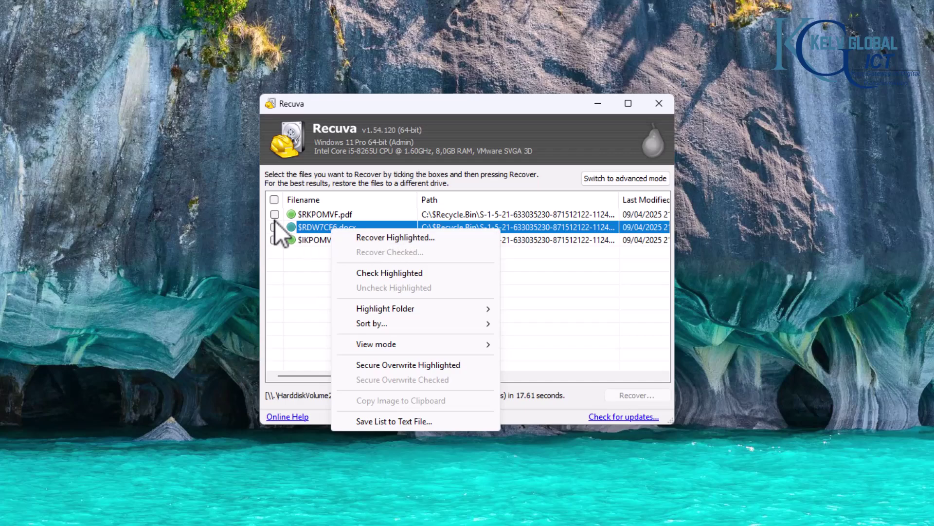
left_click(278, 201)
right_click(325, 214)
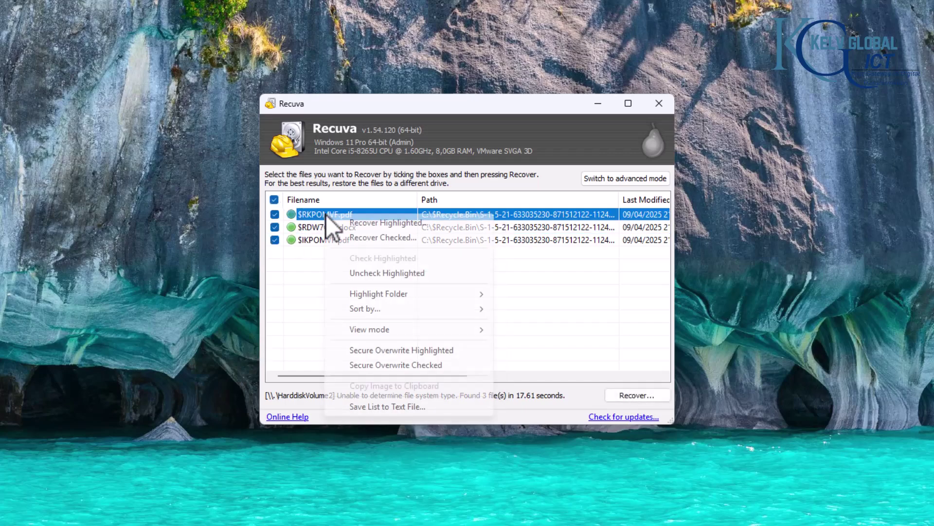
left_click(388, 238)
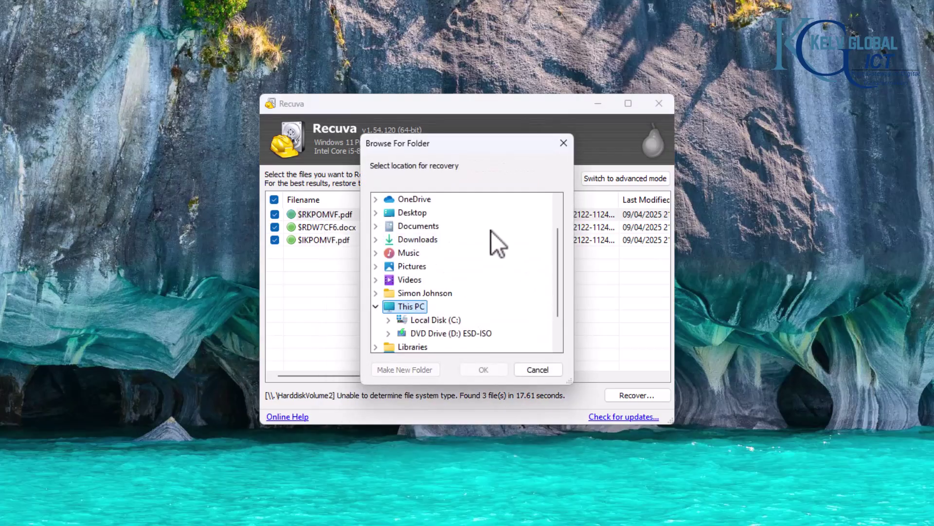
- Set Documents as the recovery folder and accept restoring the files onto the same drive
left_click(415, 226)
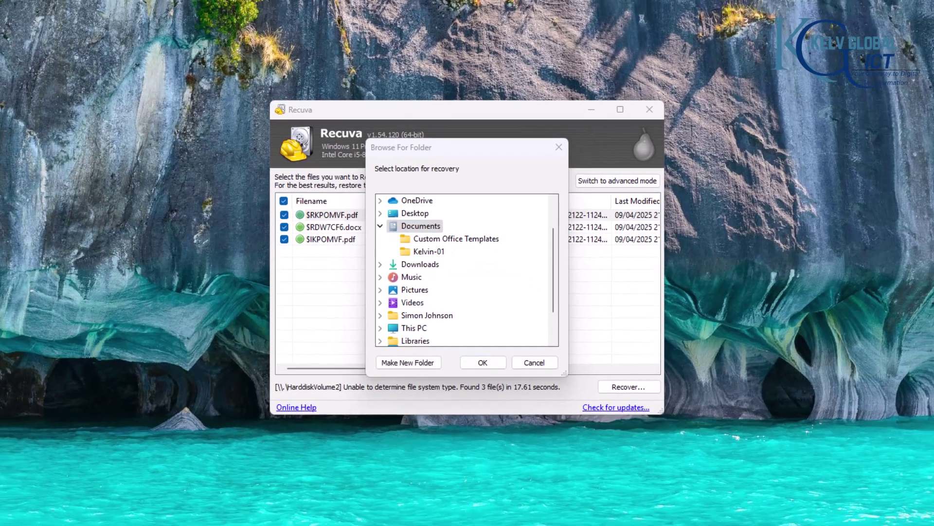
left_click(572, 525)
mouse_move(593, 470)
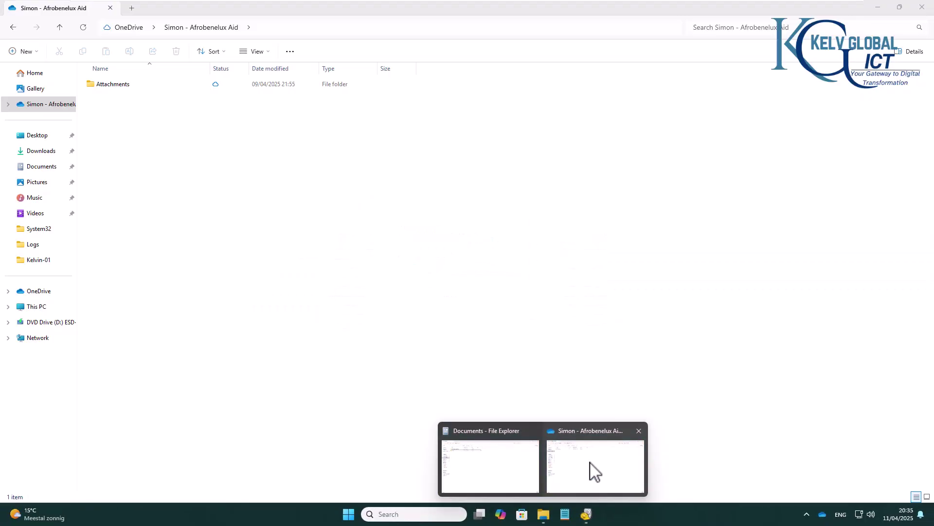
left_click(532, 460)
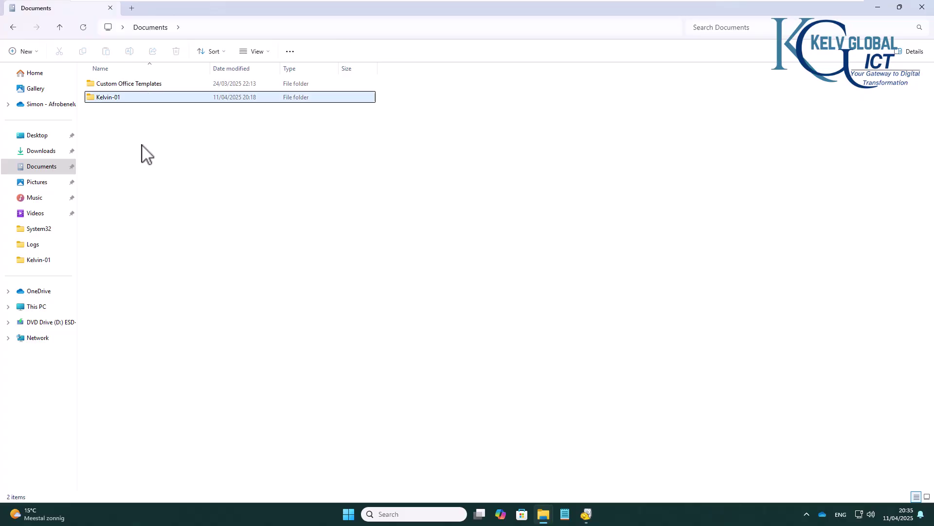
left_click(879, 8)
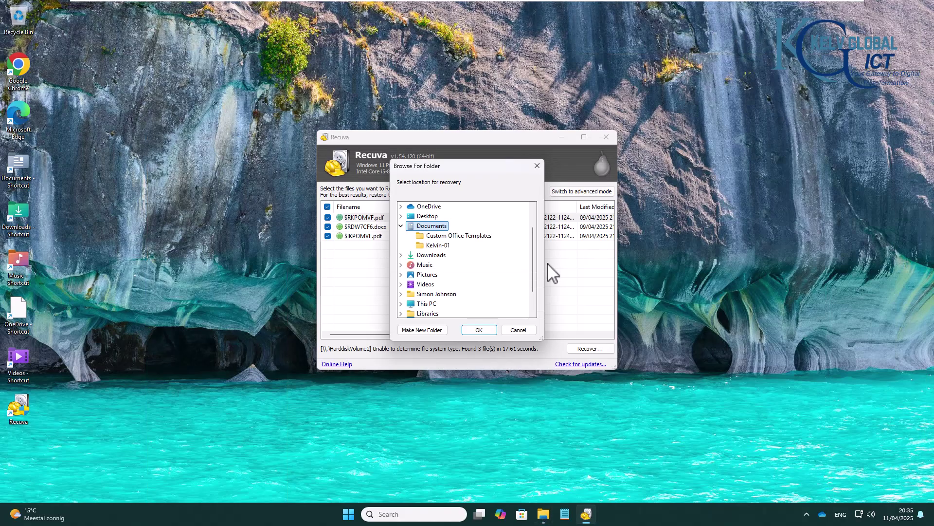
left_click(475, 329)
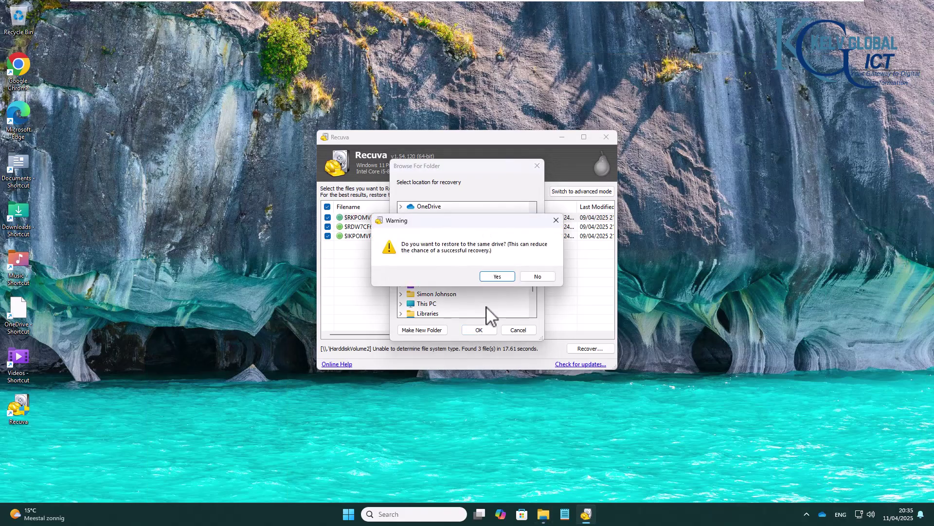
left_click(501, 275)
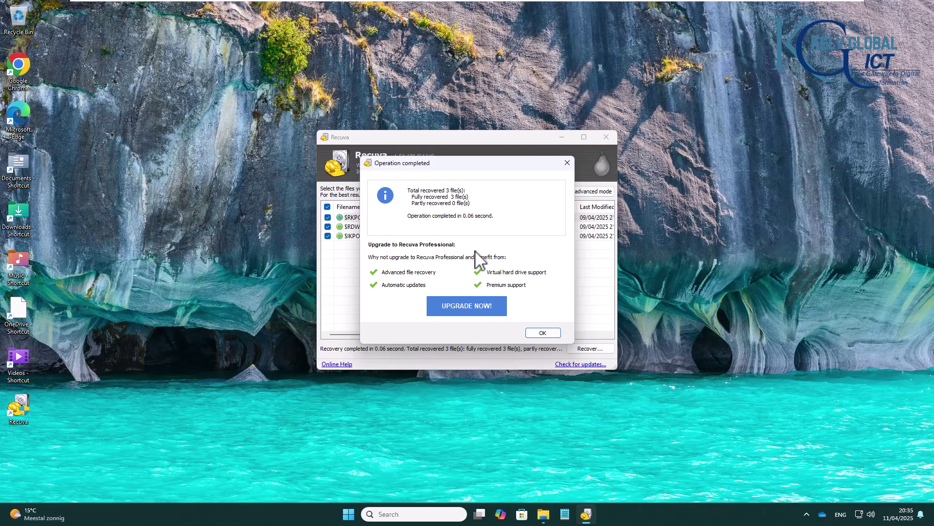
- Dismiss the recovery completed summary and bring the Documents Explorer window forward
left_click(544, 332)
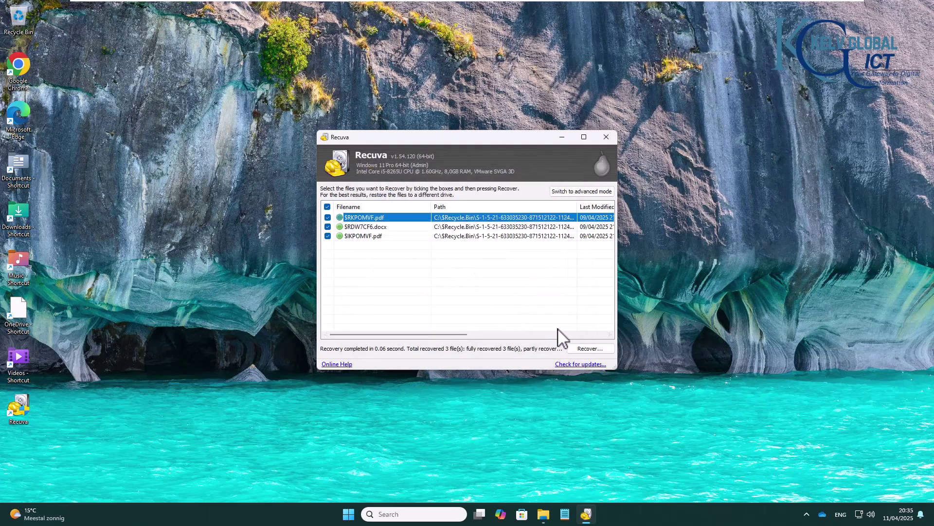
mouse_move(545, 508)
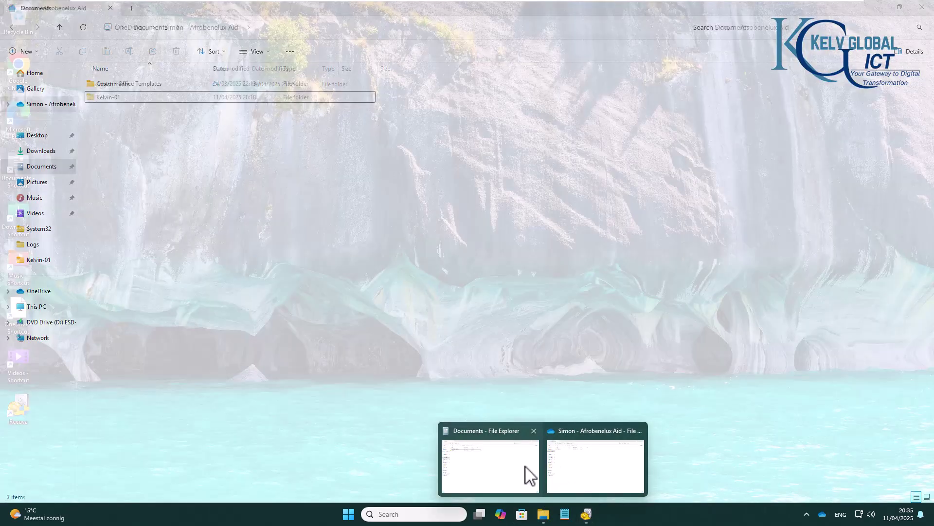
left_click(528, 475)
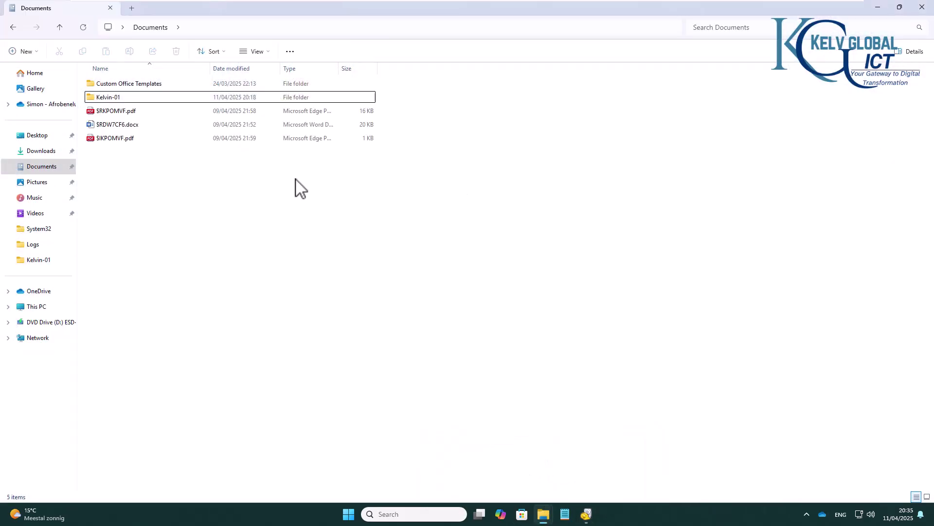
- Check recovered $RDW7CF6.docx, $IKPOMVF.pdf and $RKPOMVF.pdf in Documents, then close Explorer and Recuva
left_click(127, 128)
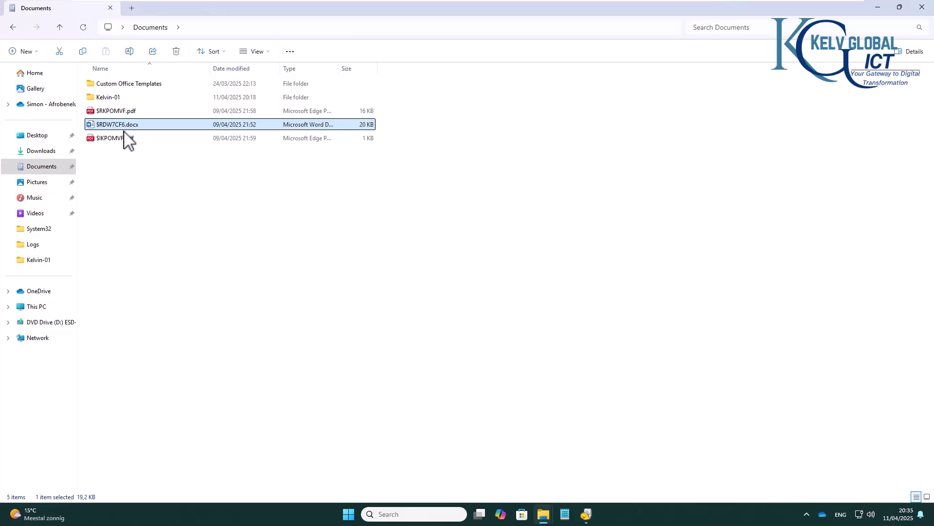
left_click(123, 138)
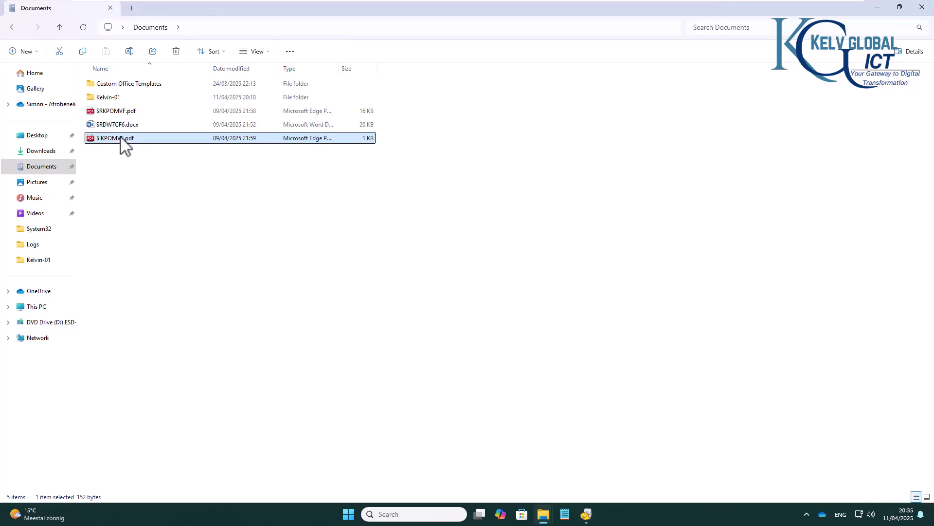
left_click(126, 112)
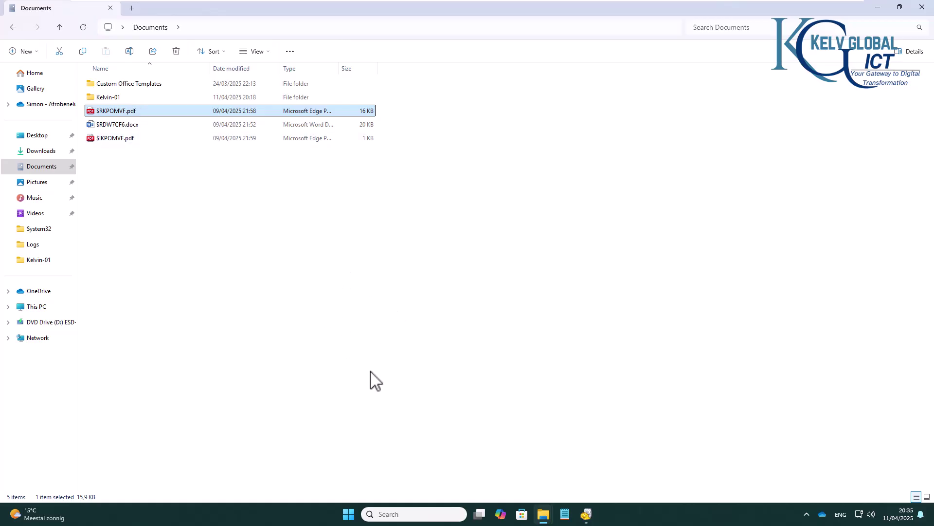
left_click(922, 7)
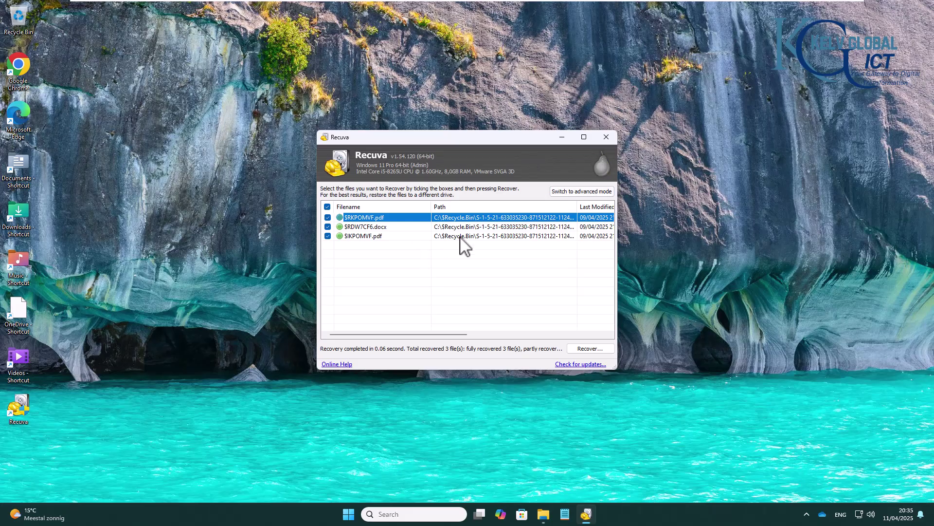
left_click(605, 141)
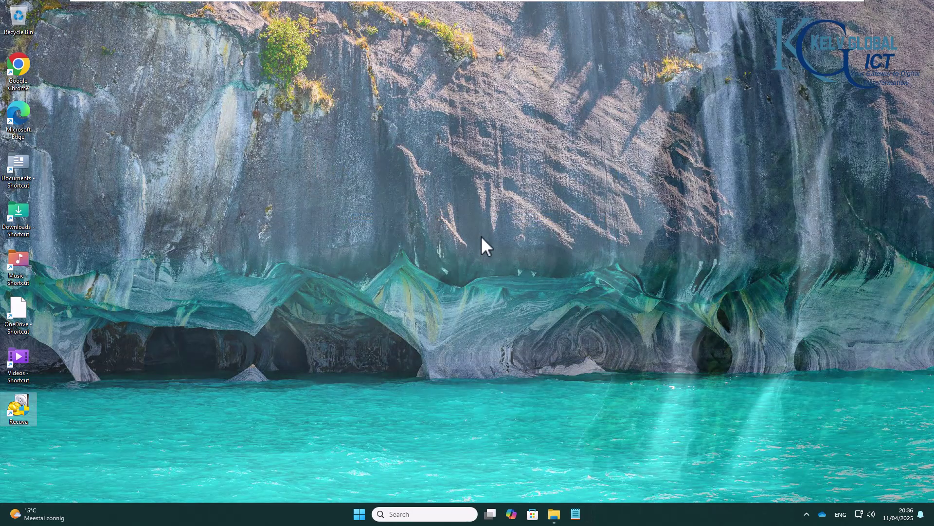